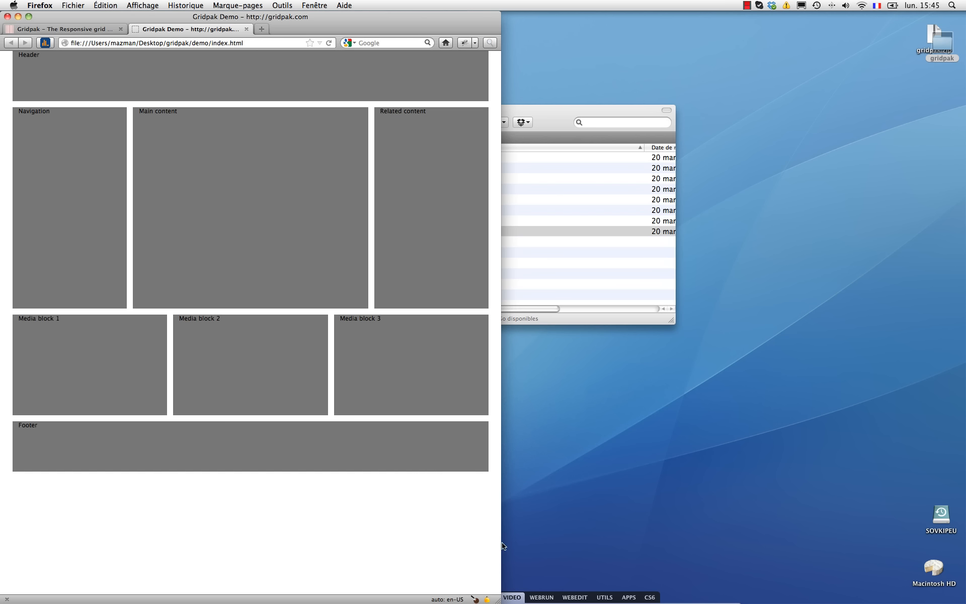
Check the demo page's responsive layout by narrowing the browser window to its minimum width and widening it to nearly full screen.
left_click_drag(501, 599, 455, 599)
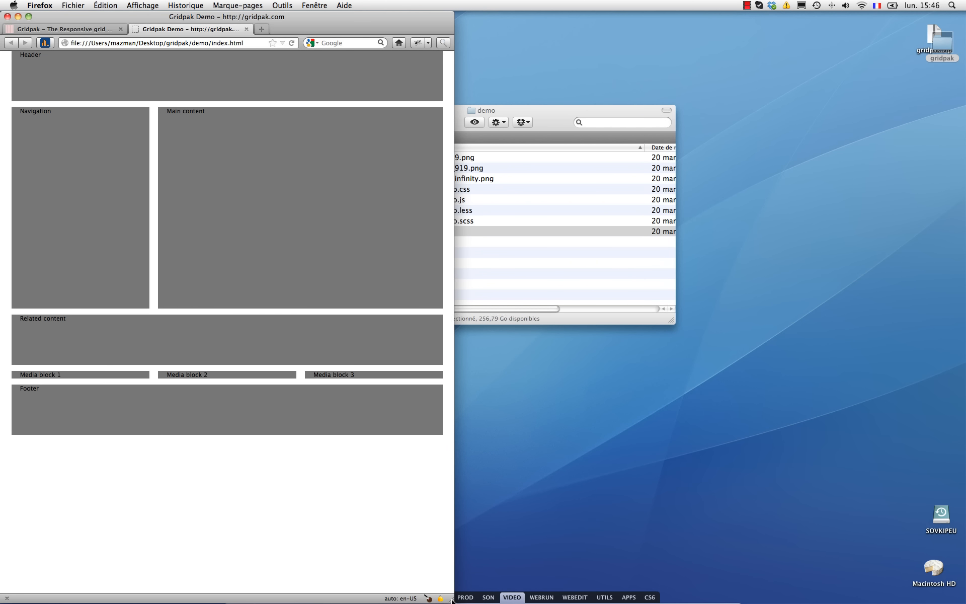
left_click_drag(452, 600, 154, 598)
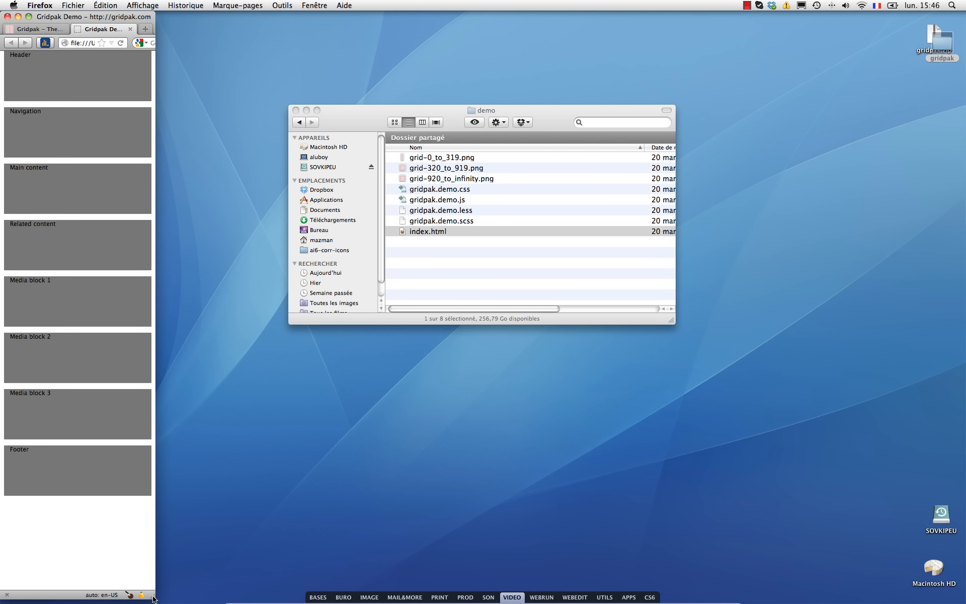
left_click_drag(153, 599, 957, 593)
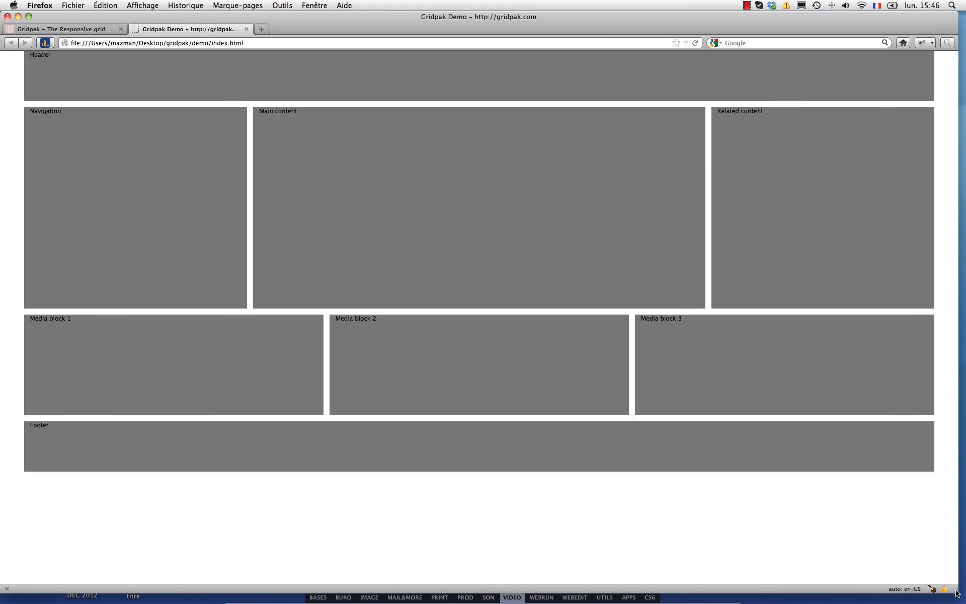
Show the grid overlay on the demo page and check it while resizing the window to half width and back.
key("g")
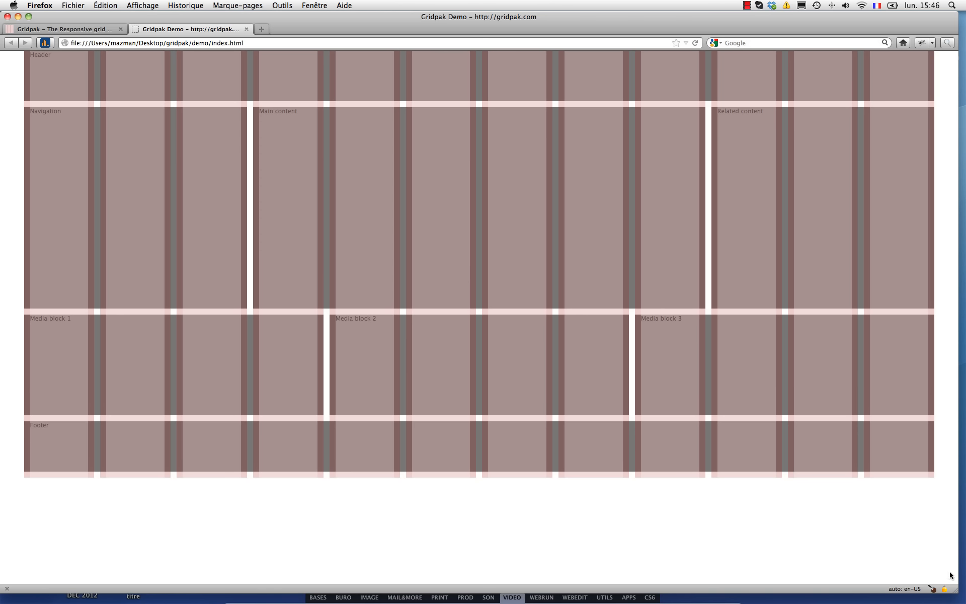
left_click_drag(955, 590, 508, 585)
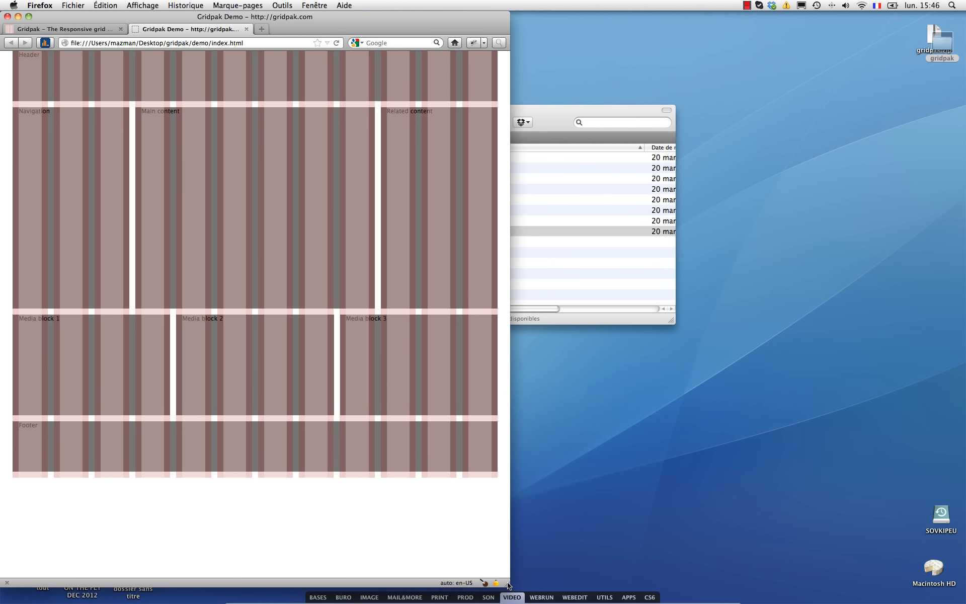
left_click_drag(508, 585, 961, 596)
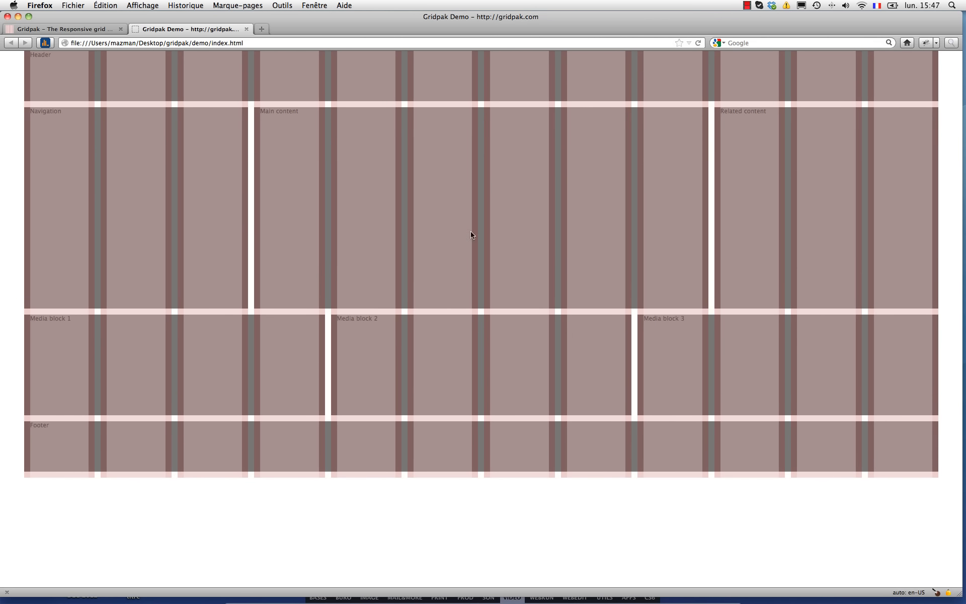
Switch to the Gridpak generator page and set the number of columns to 12.
left_click(71, 29)
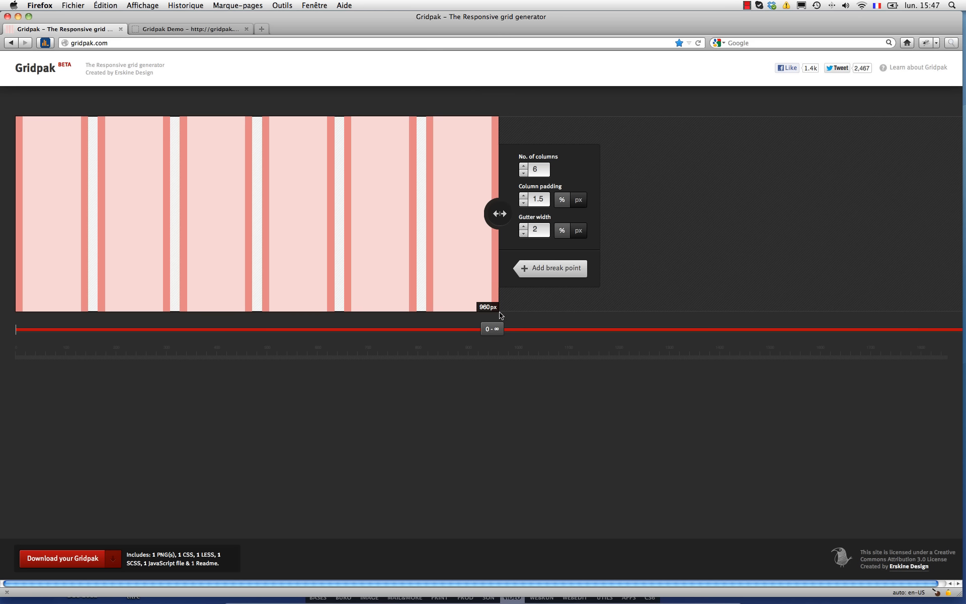
mouse_move(963, 292)
left_click_drag(541, 170, 526, 170)
type("12")
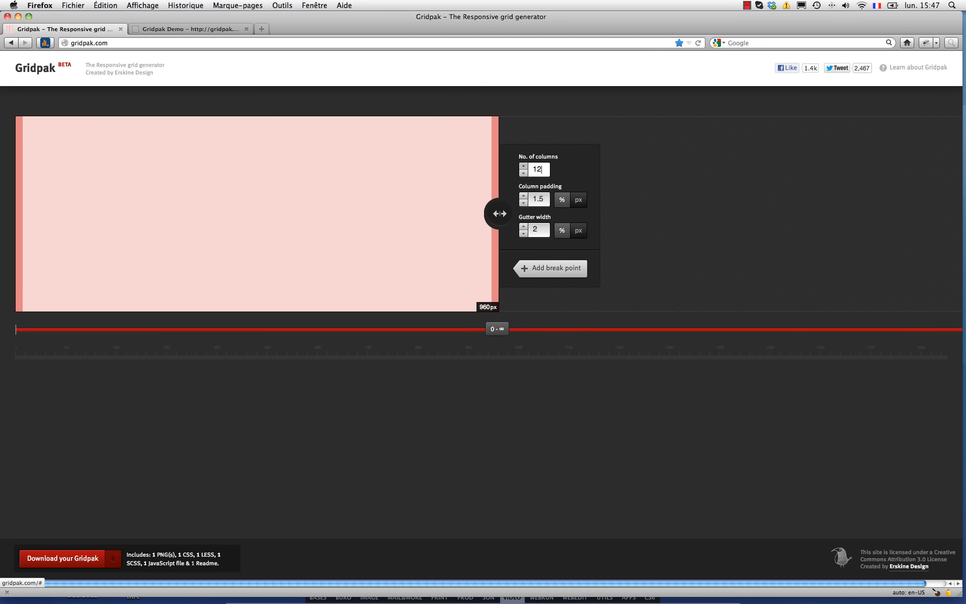
Set the column padding and gutter width to 12 px each, and add a break point at 960 px.
left_click(537, 197)
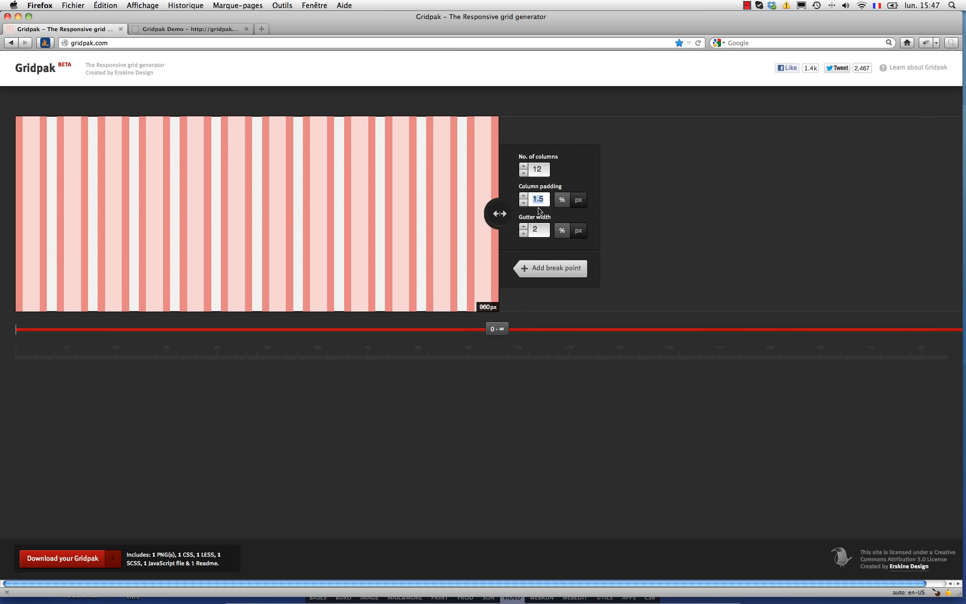
type("12")
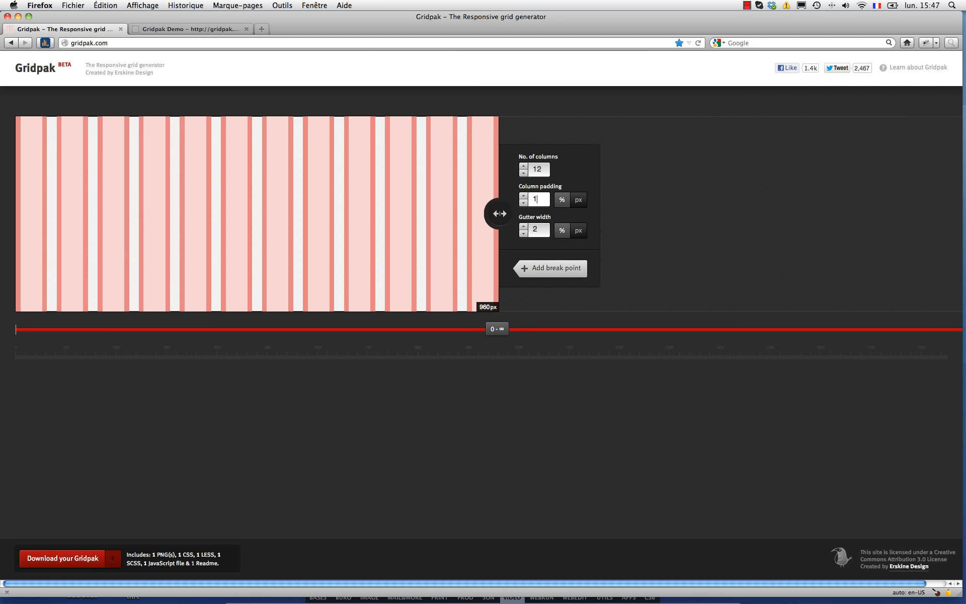
left_click(581, 202)
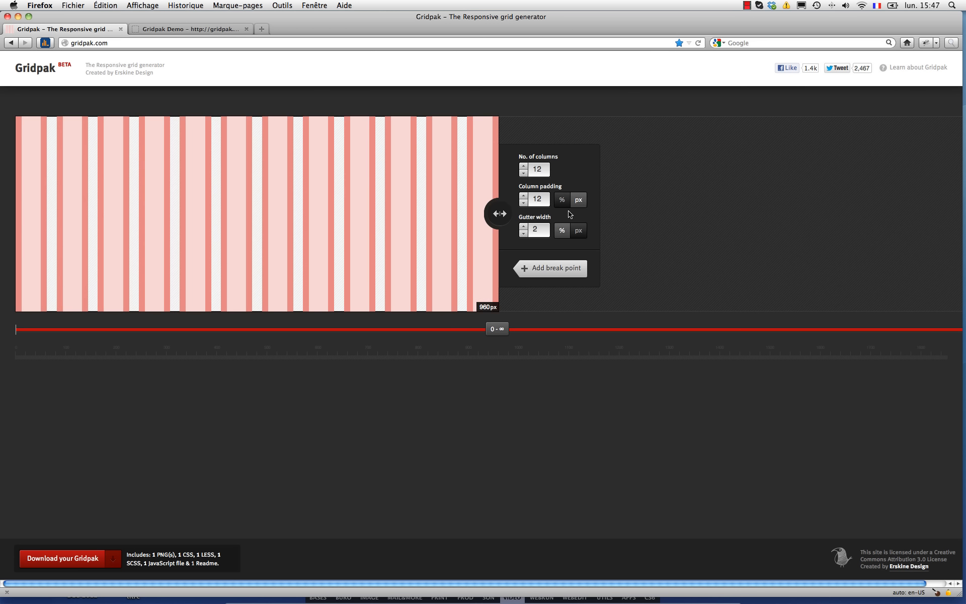
double_click(541, 232)
type("12")
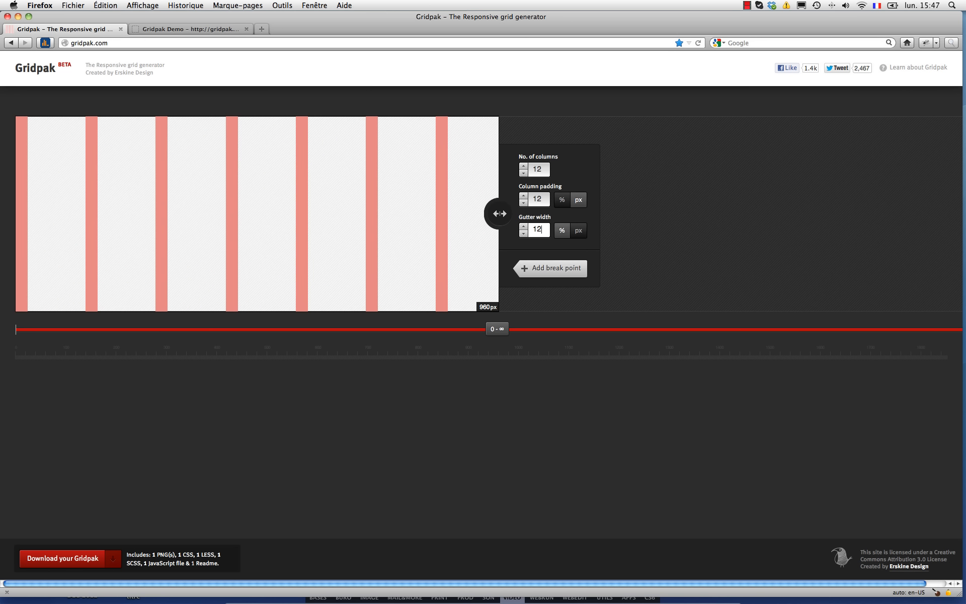
left_click(579, 233)
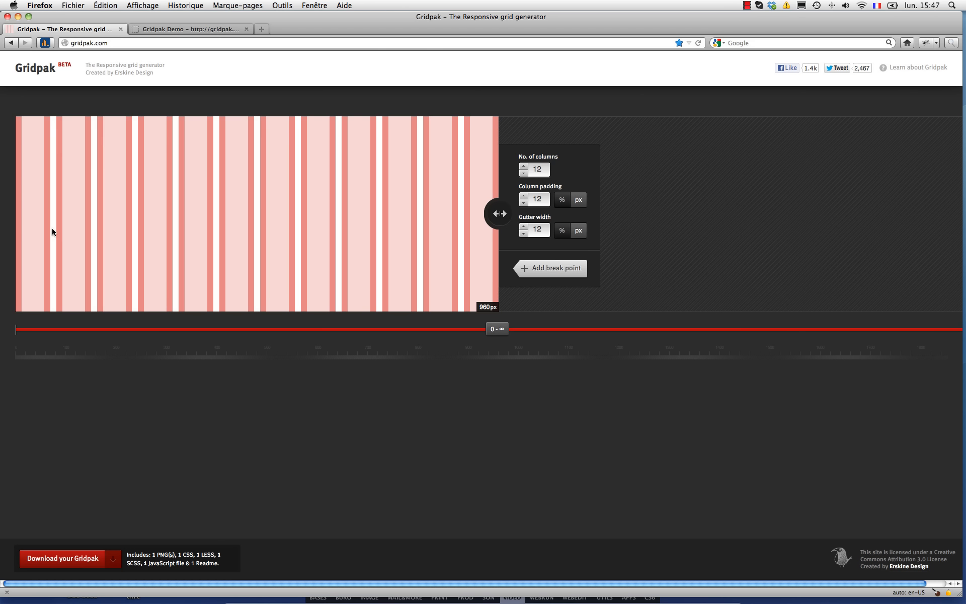
left_click(559, 272)
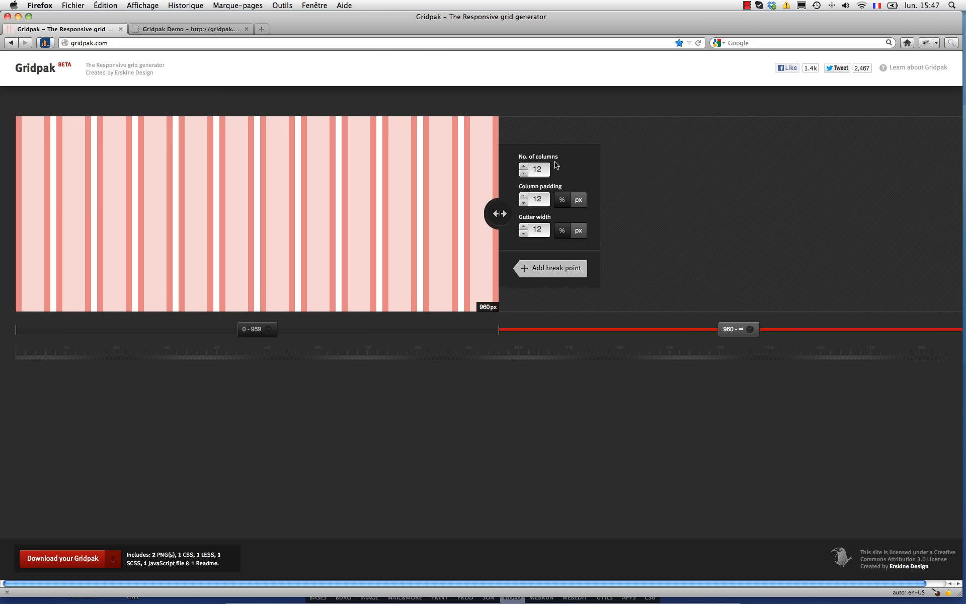
Add a break point at 720 px with the grid set to 6 columns.
left_click_drag(496, 216, 375, 224)
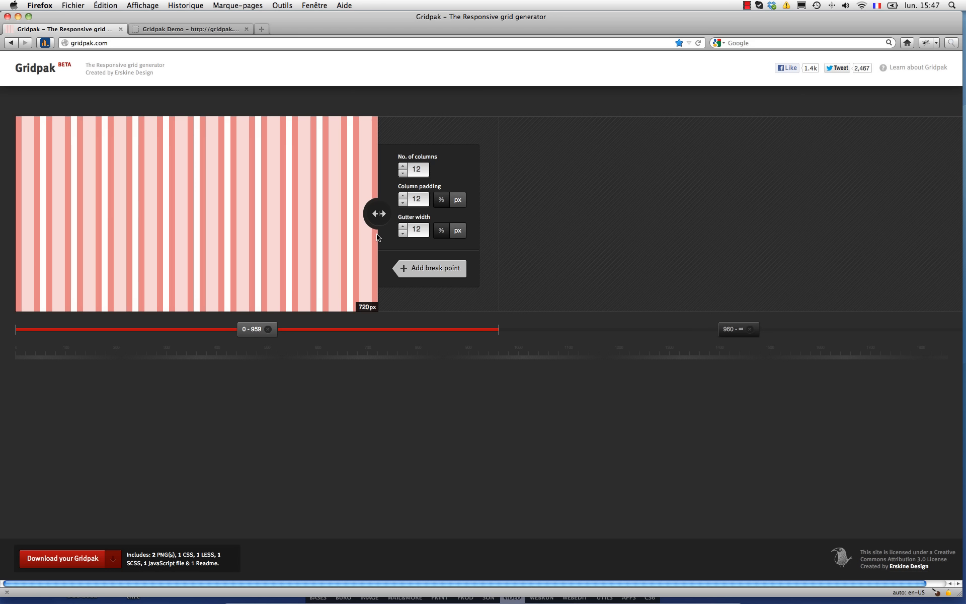
left_click(423, 173)
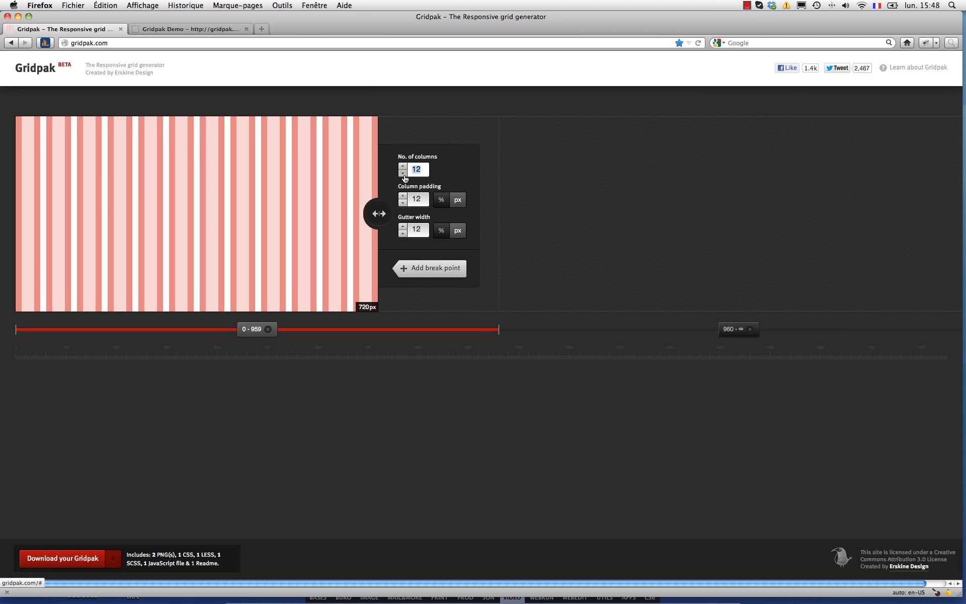
type("6")
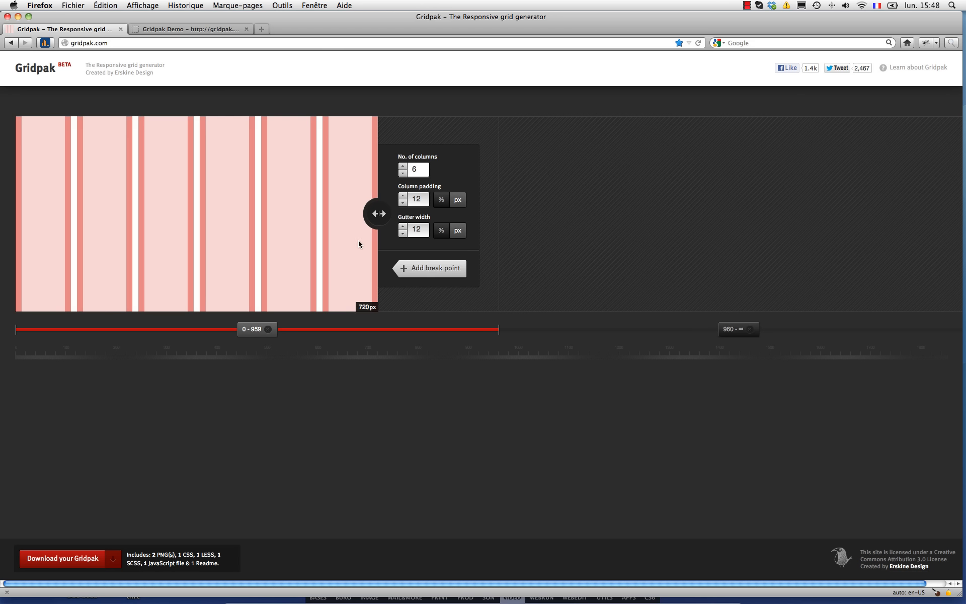
left_click(435, 268)
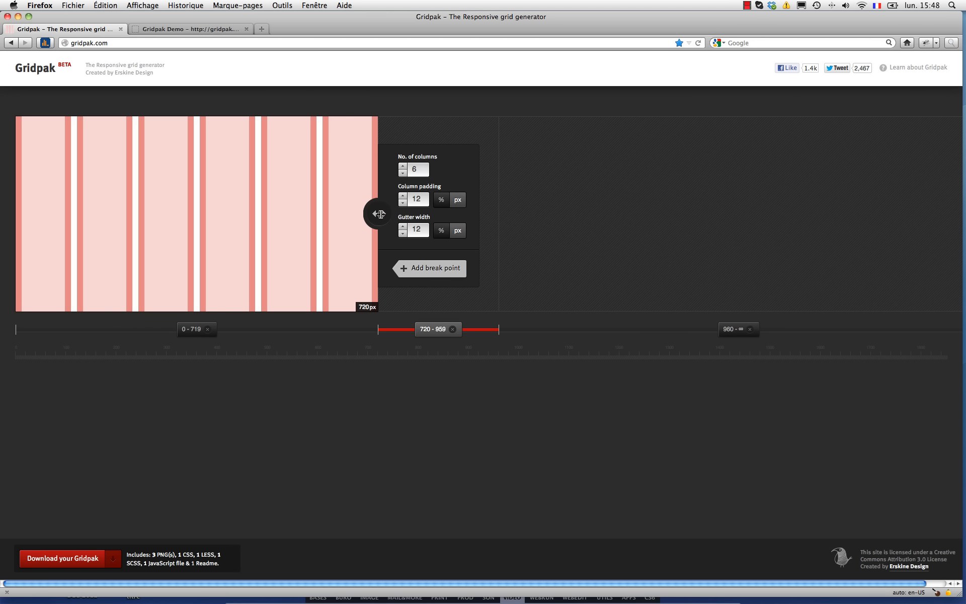
Narrow the grid to 320 px, set it to 2 columns, and preview the ranges by widening it to about 1620 px.
left_click_drag(378, 214, 179, 215)
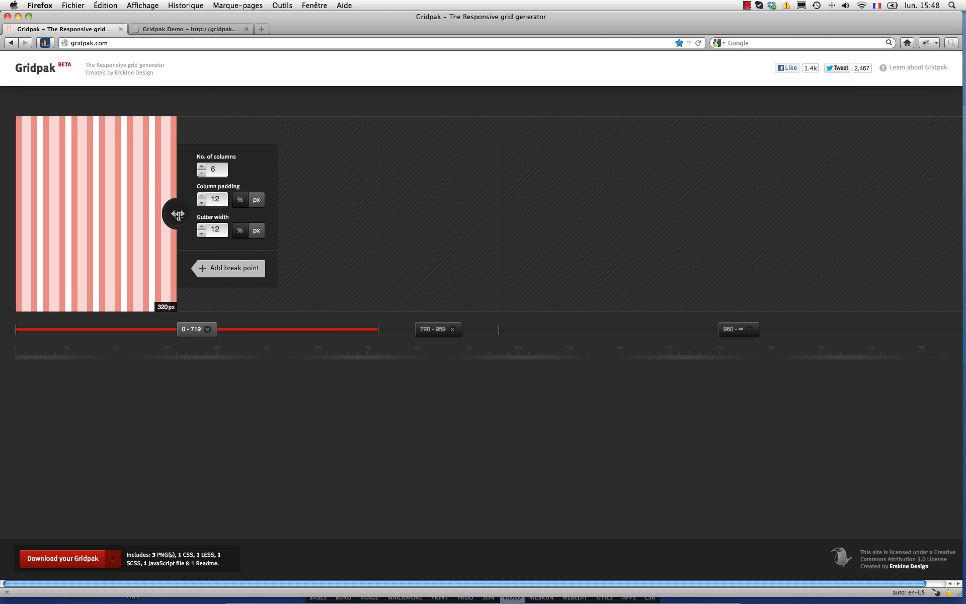
double_click(208, 169)
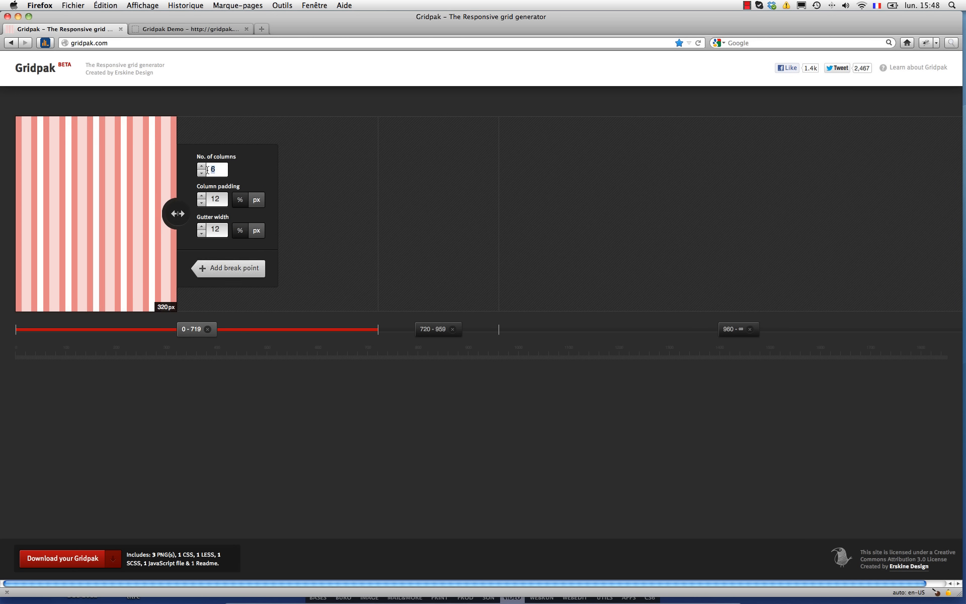
type("2")
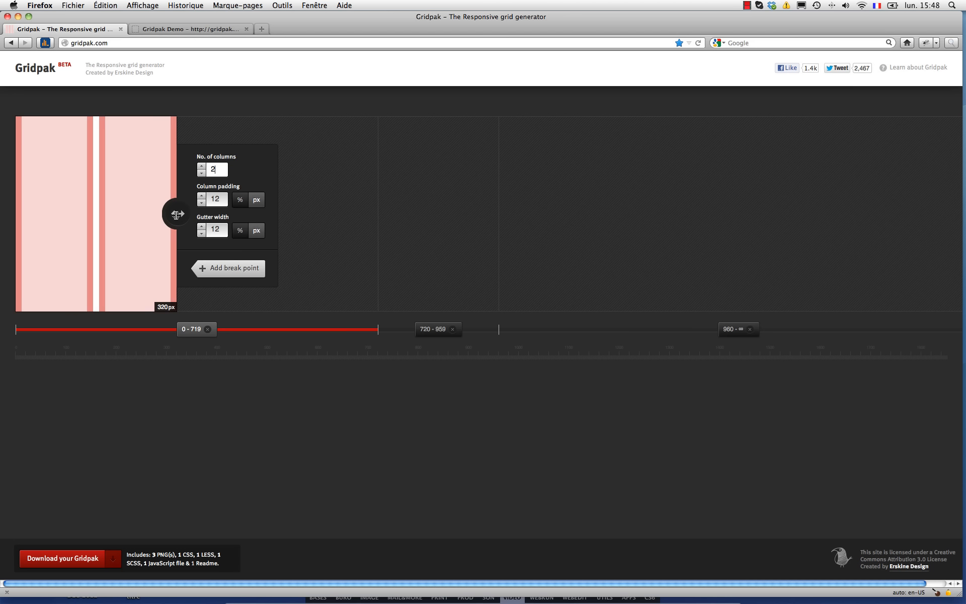
left_click_drag(175, 215, 831, 240)
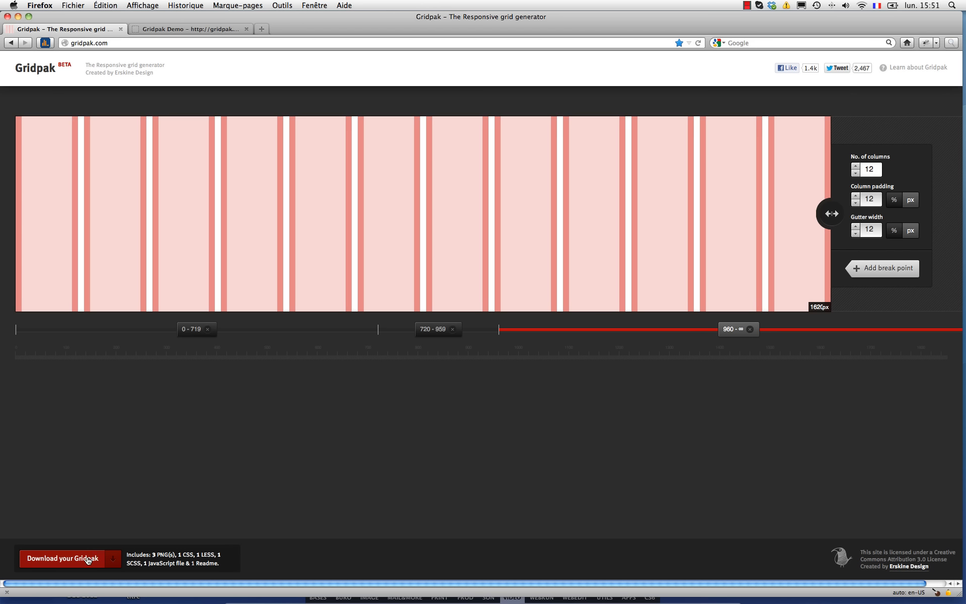
Minimise the browser, open the extracted gridpak folder on the desktop and move its window up towards the menu bar.
left_click(18, 16)
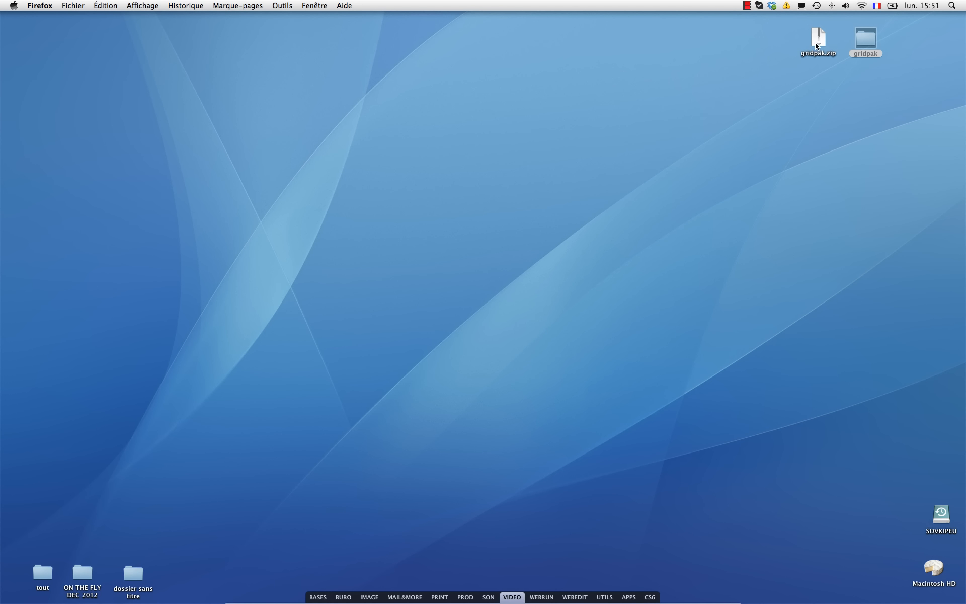
left_click(817, 46)
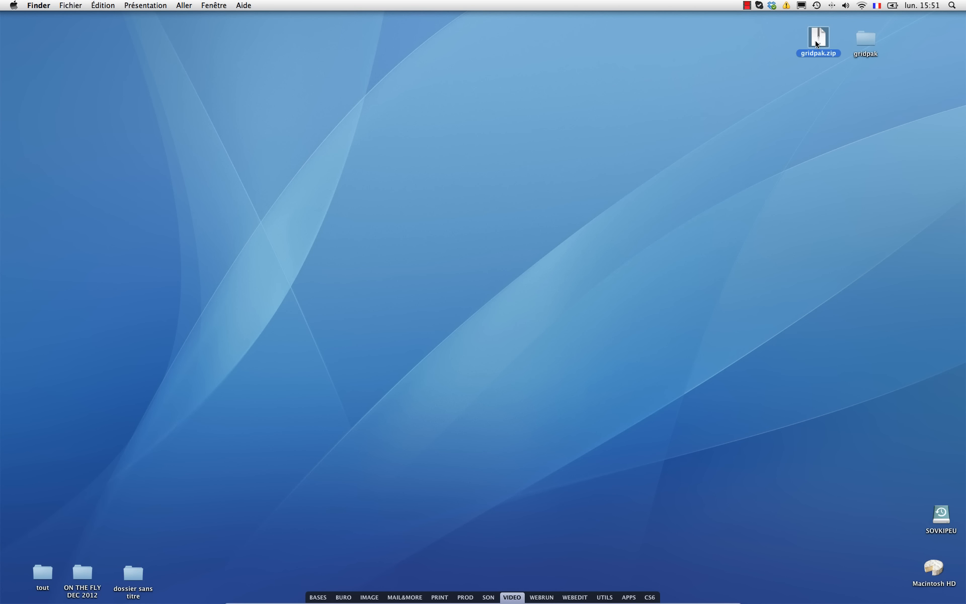
left_click(865, 40)
double_click(867, 42)
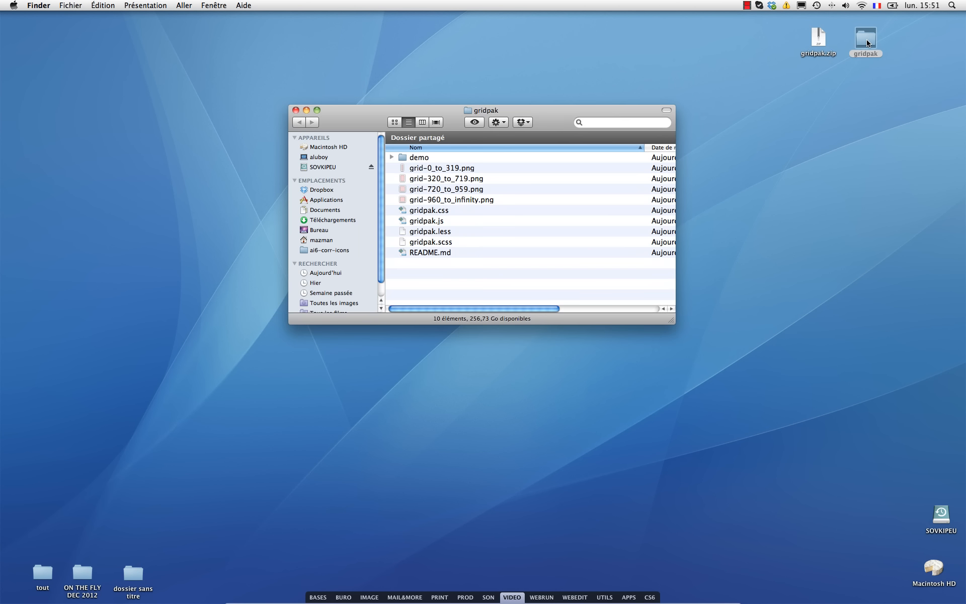
left_click_drag(451, 112, 358, 23)
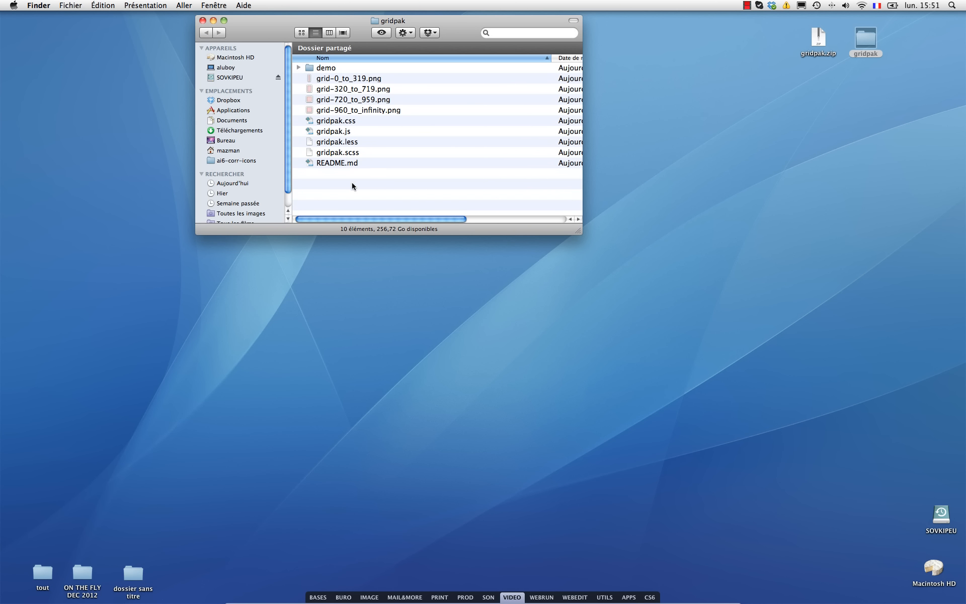
Look inside the demo folder, collapse it and delete it from the gridpak folder.
left_click(297, 68)
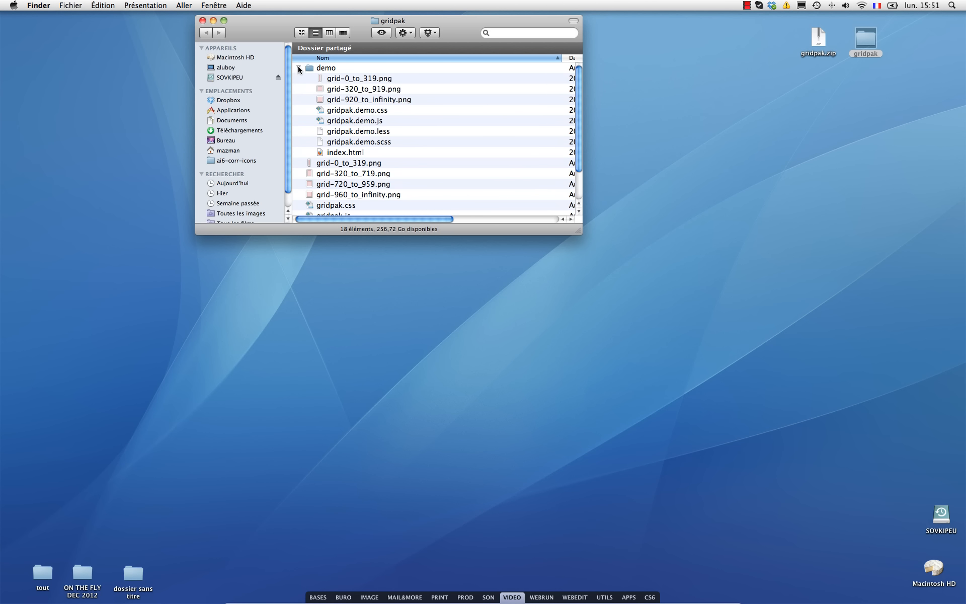
left_click(298, 68)
left_click(312, 67)
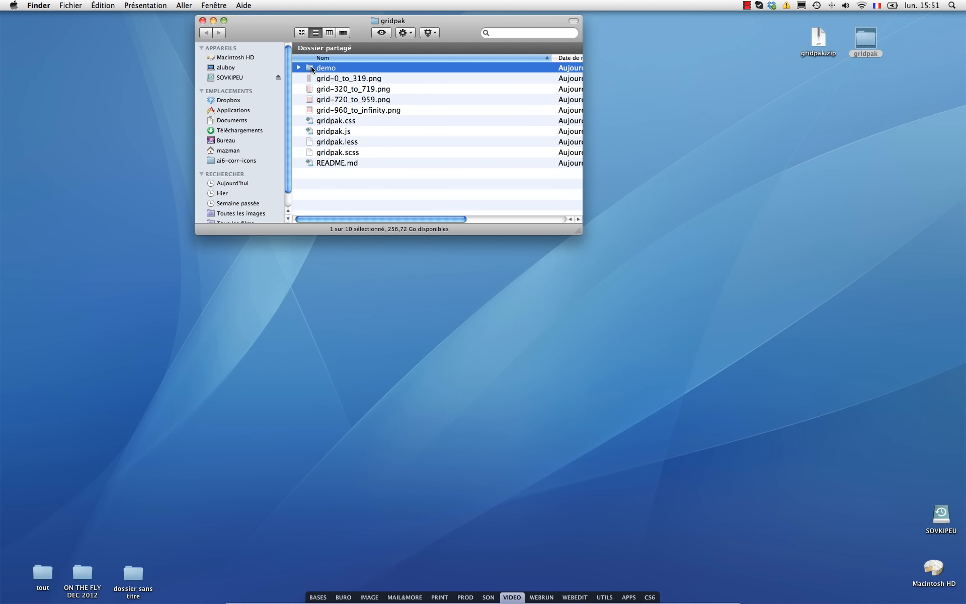
right_click(312, 68)
left_click(327, 89)
Preview grid-0_to_319.png, grid-320_to_719.png and grid-720_to_959.png one after another, and select gridpak.css.
left_click(337, 69)
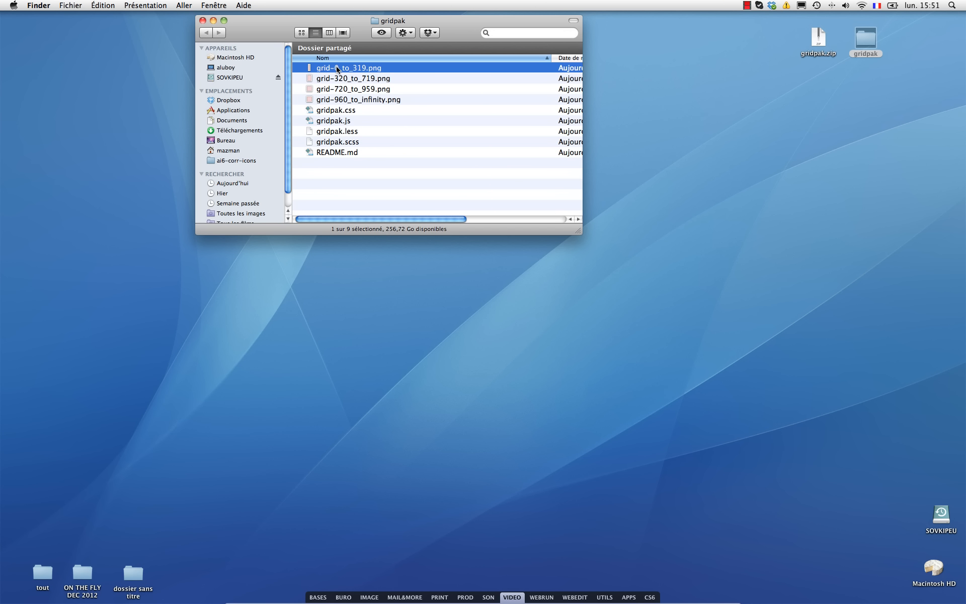
key("space")
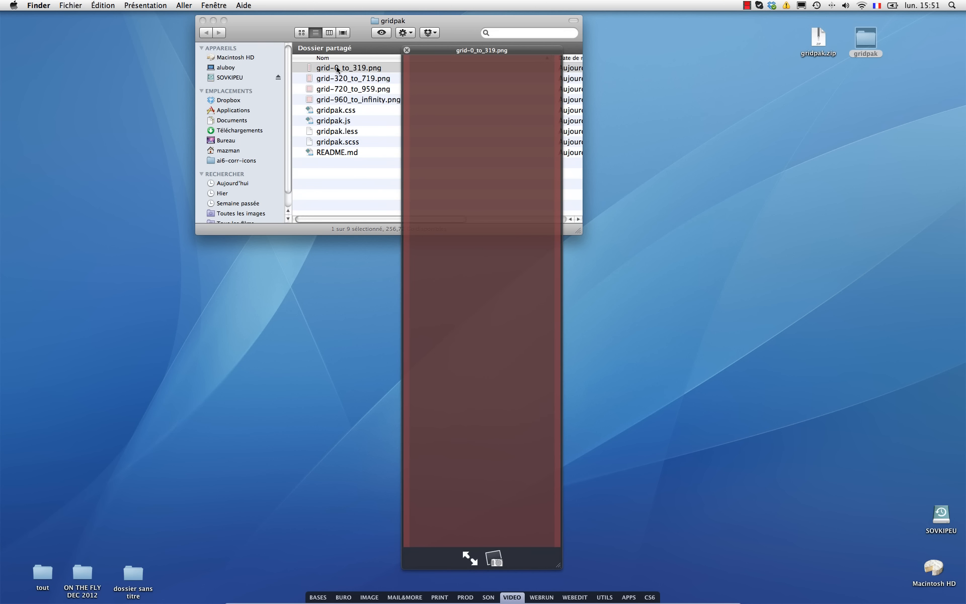
key("space")
left_click(340, 79)
key("space")
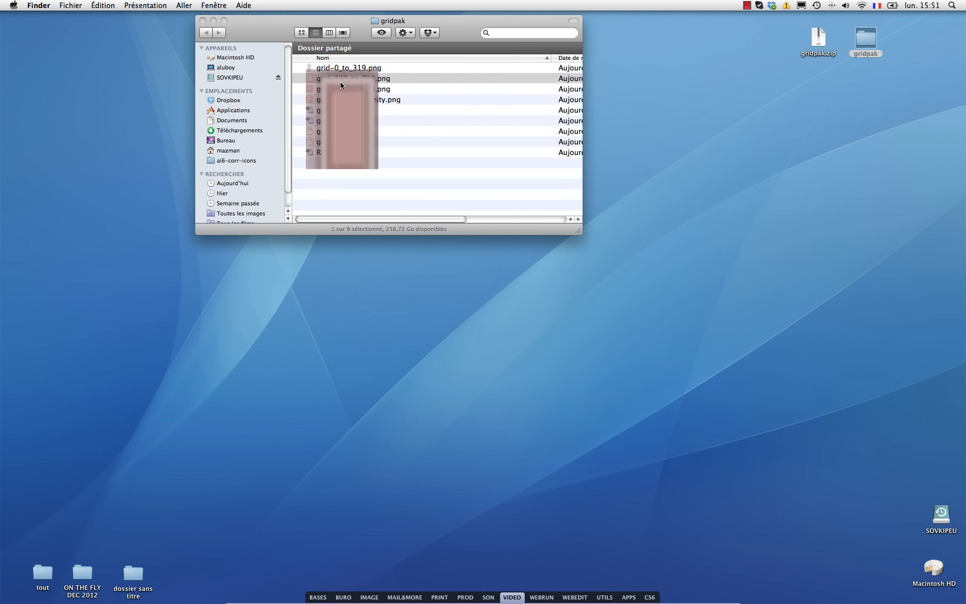
key("space")
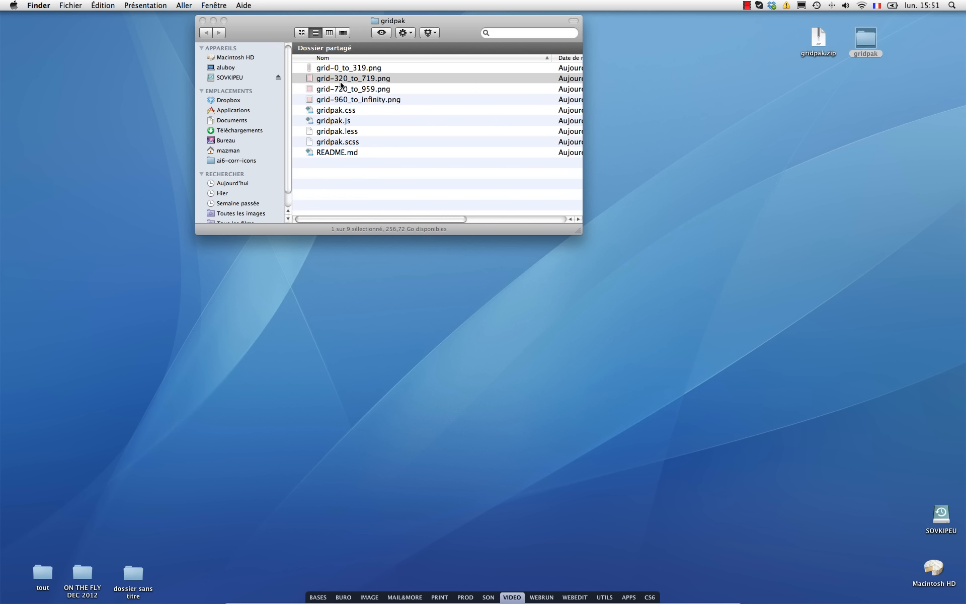
left_click(343, 90)
key("space")
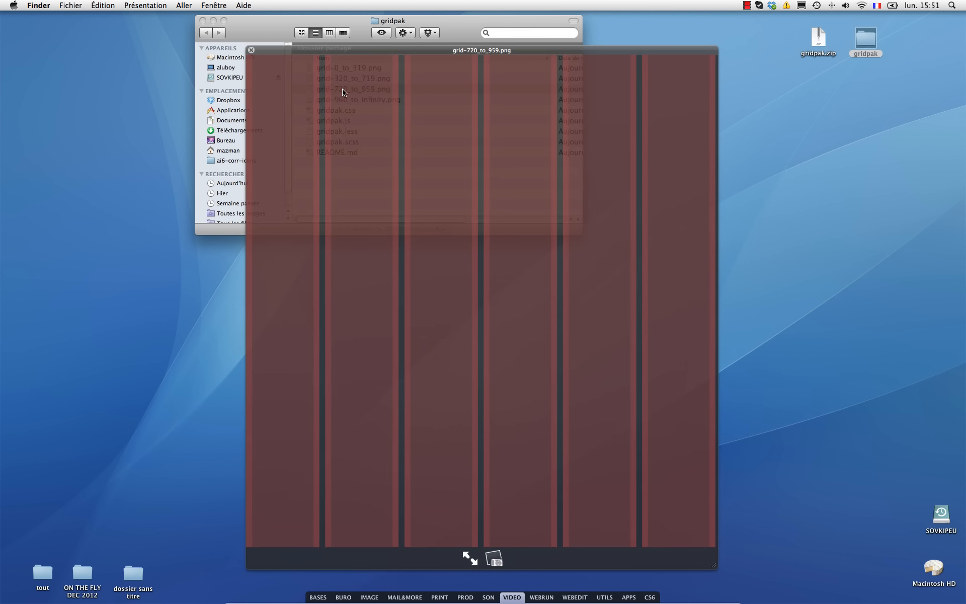
key("space")
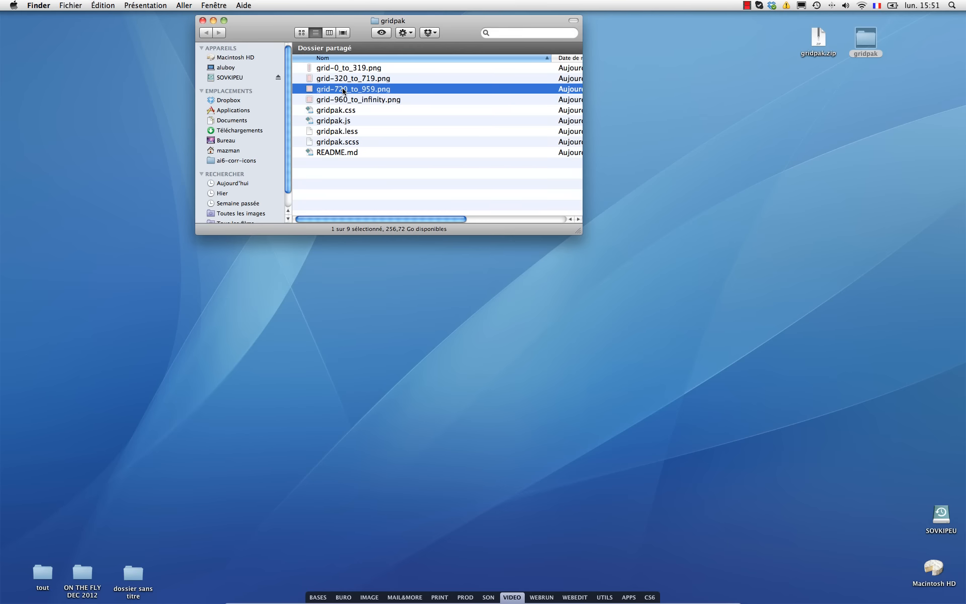
left_click(338, 112)
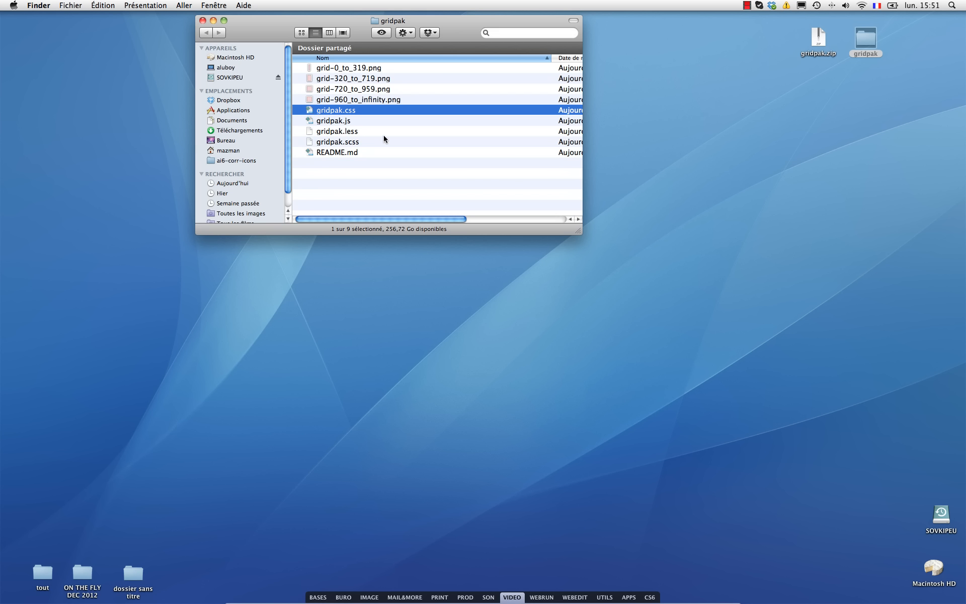
Widen the gridpak folder window to show the date, size and type columns, and select gridpak.less, gridpak.scss and gridpak.css in turn.
left_click(334, 133)
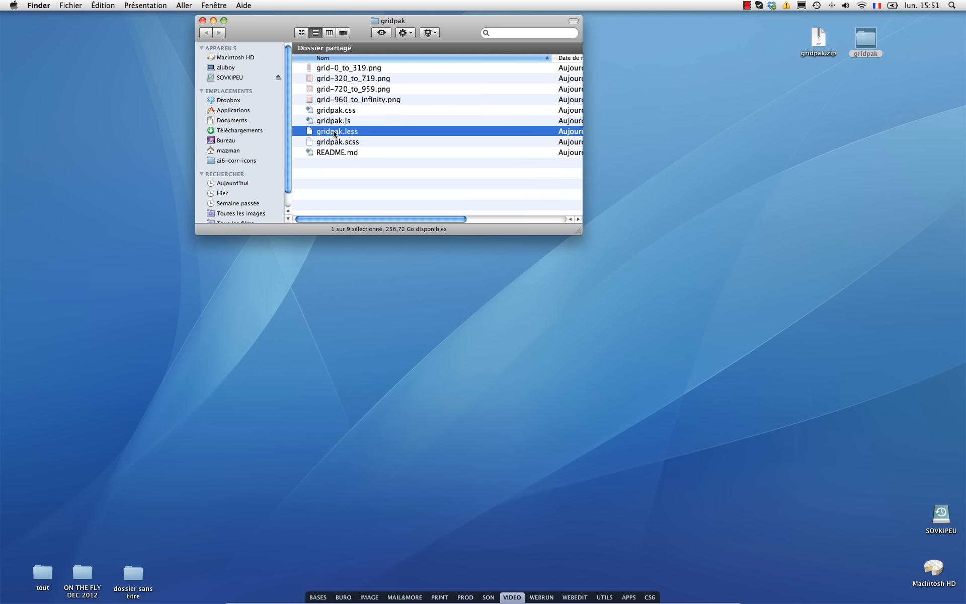
left_click_drag(580, 233, 747, 206)
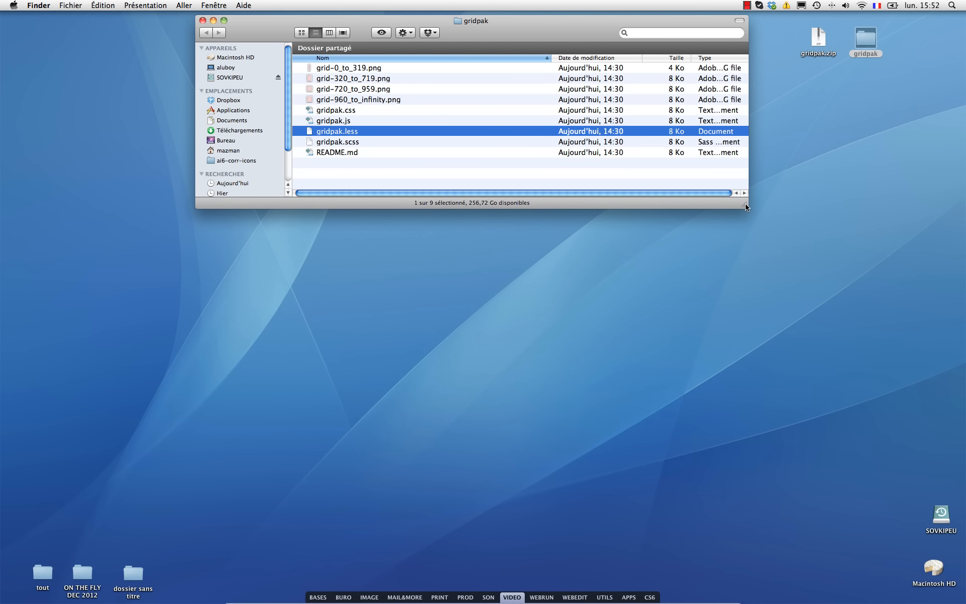
left_click(337, 145)
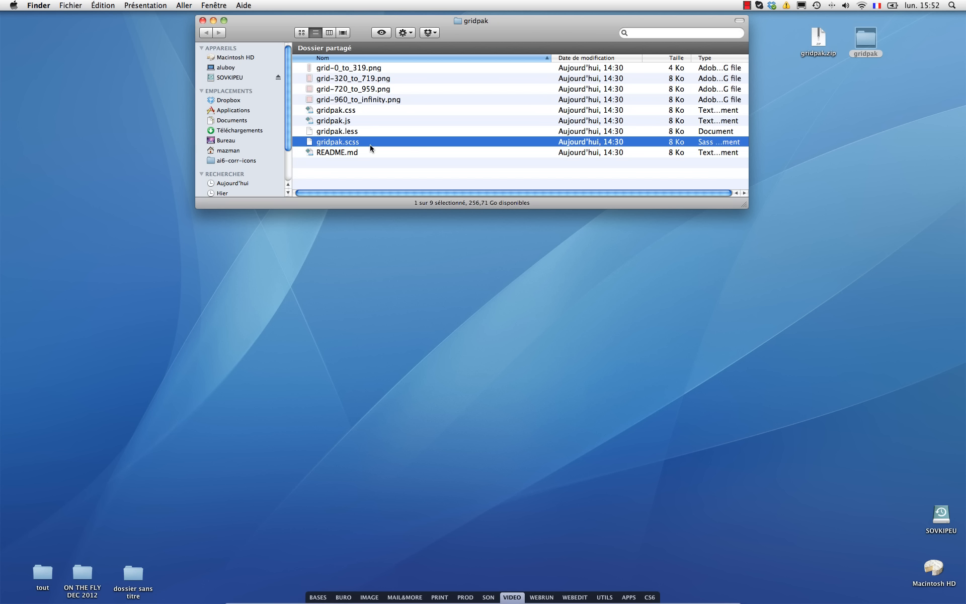
left_click(351, 111)
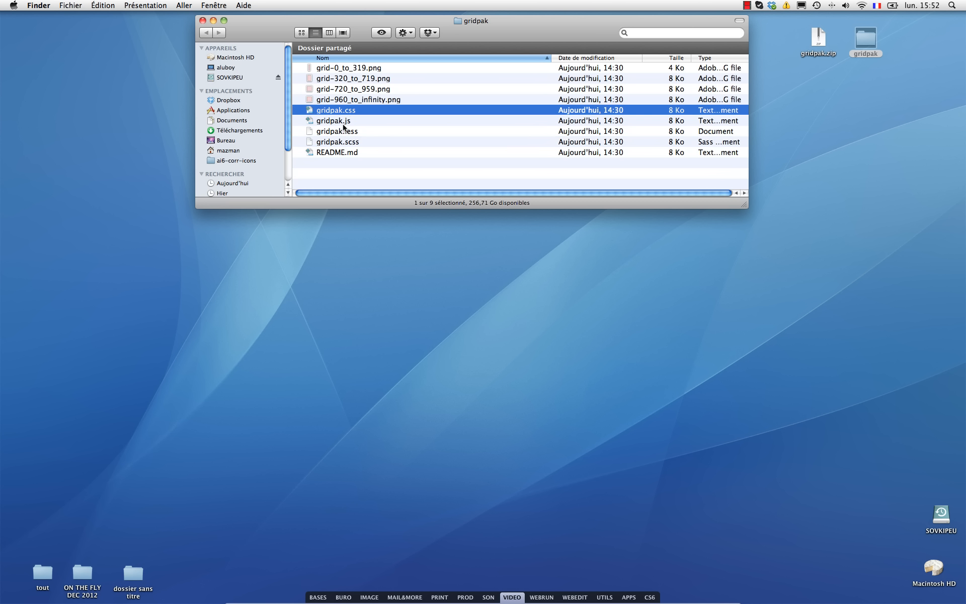
Preview gridpak.js and look through its jQuery bootstrap code and grid definitions for each break point.
left_click(334, 123)
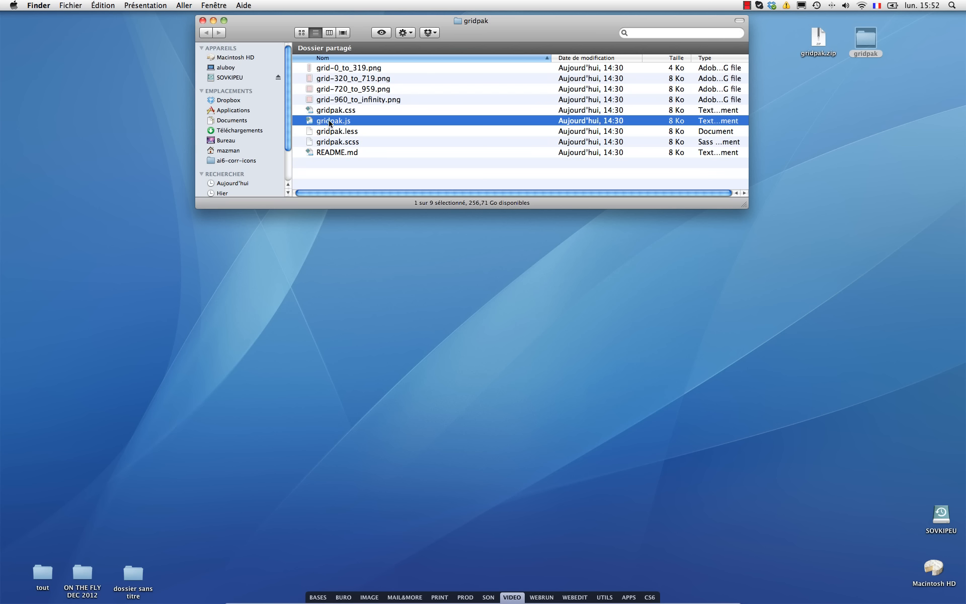
key("space")
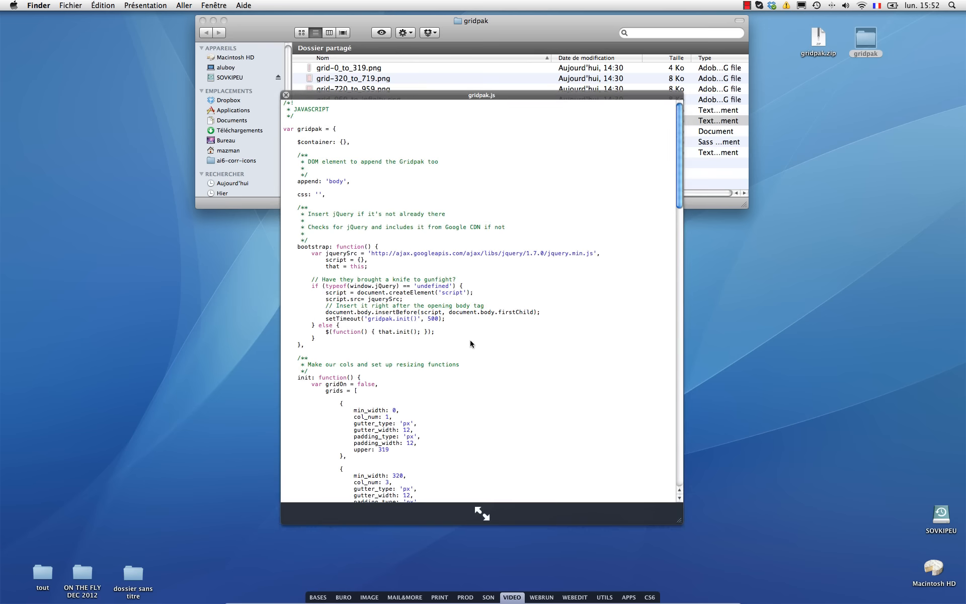
scroll(503, 338, "down", 3)
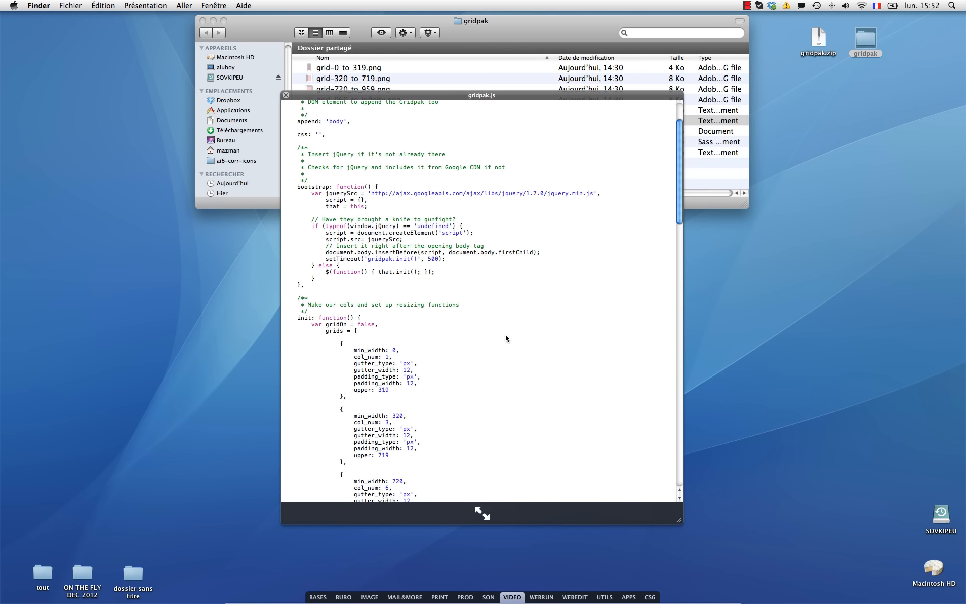
scroll(505, 336, "down", 1)
scroll(505, 334, "up", 4)
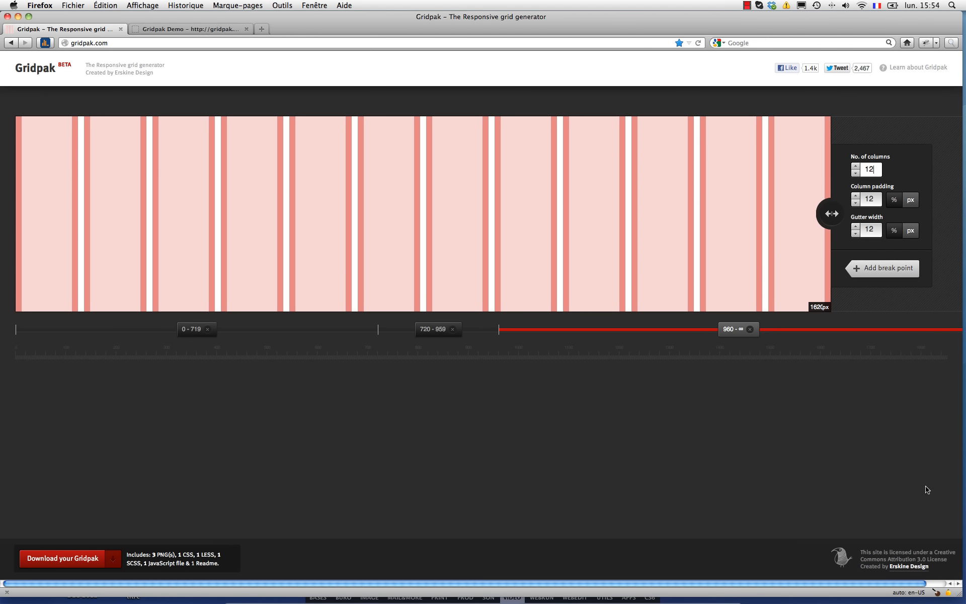
Switch to Firefox and open the Erskine Design website from the creator credit on the Gridpak page.
left_click(909, 567)
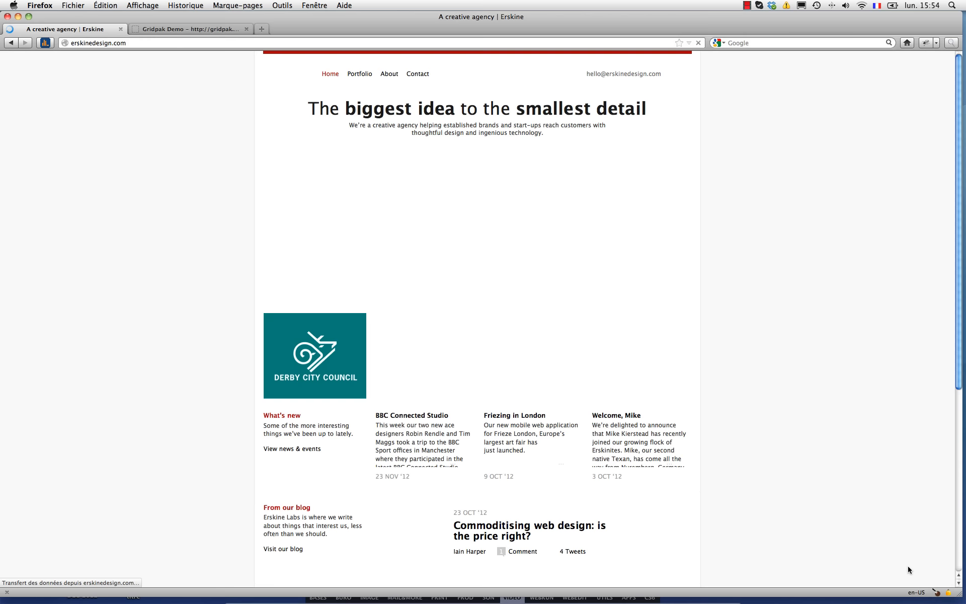